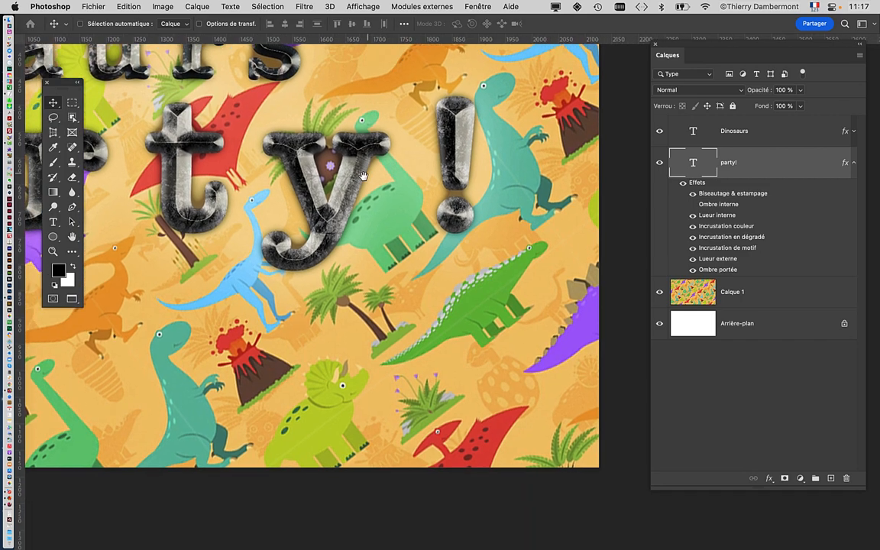
Scale the layer effects of the party! text layer to 175%
scroll(365, 196, "up", 2)
scroll(375, 281, "left", 2)
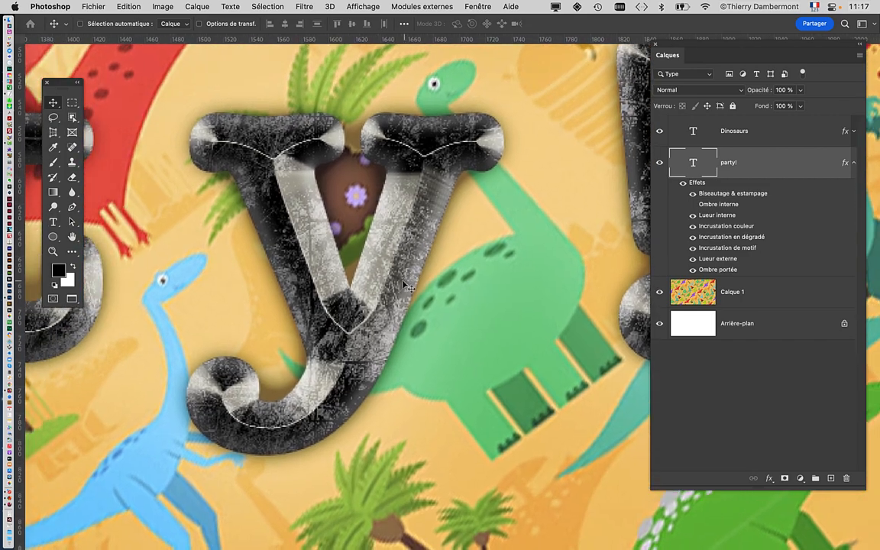
left_click_drag(377, 323, 382, 286)
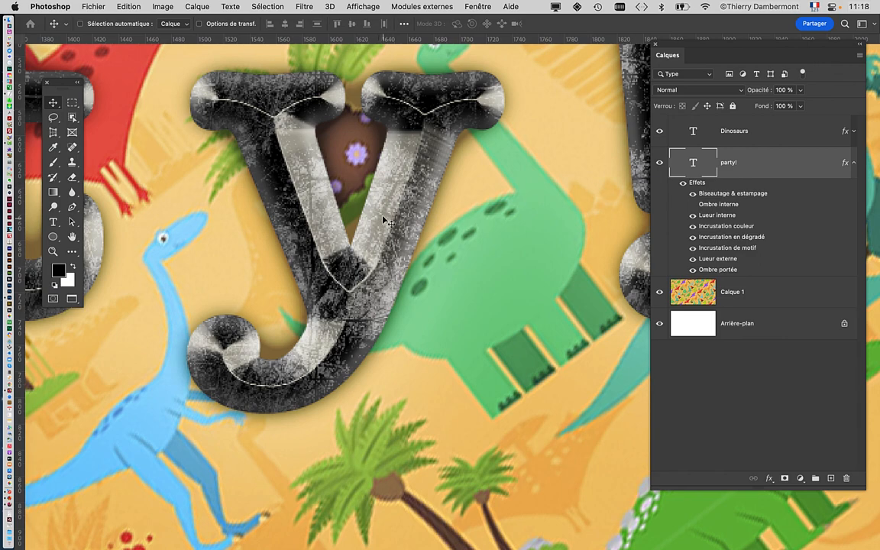
scroll(387, 220, "right", 2)
scroll(387, 221, "down", 1)
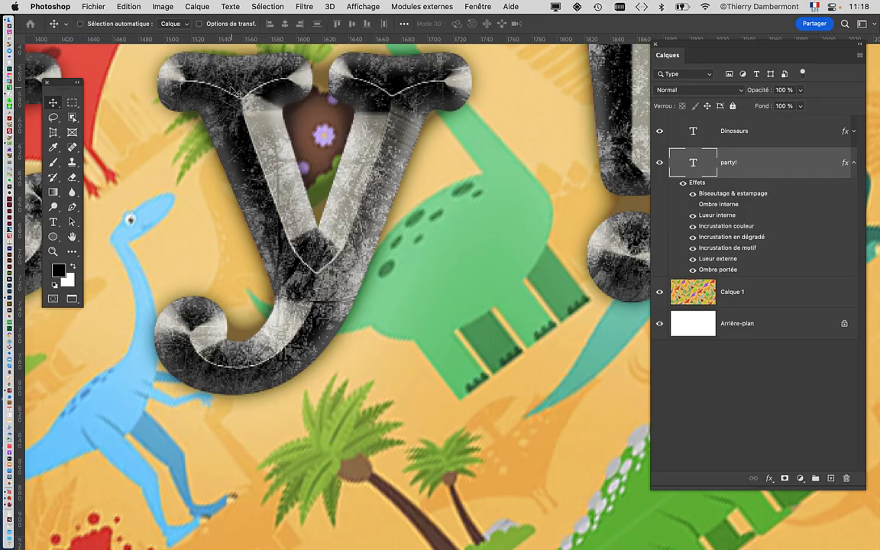
scroll(209, 84, "right", 2)
left_click(187, 6)
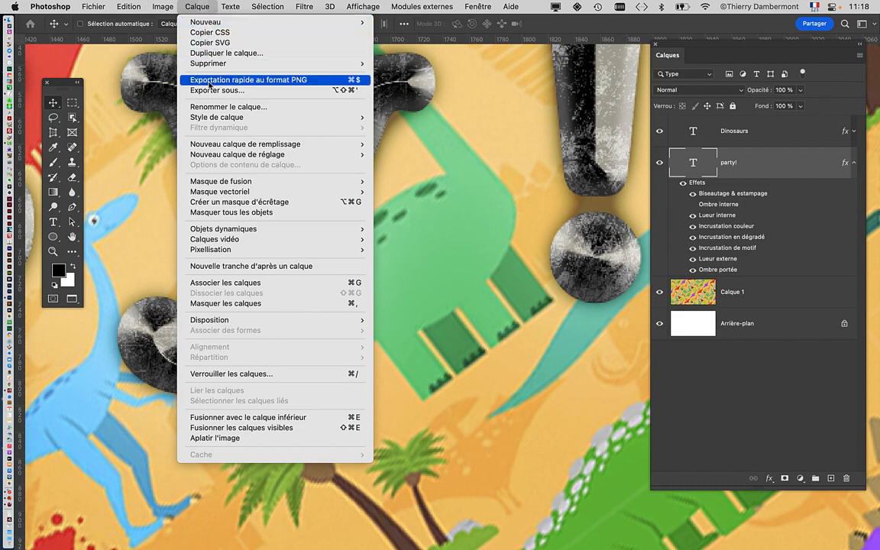
mouse_move(229, 117)
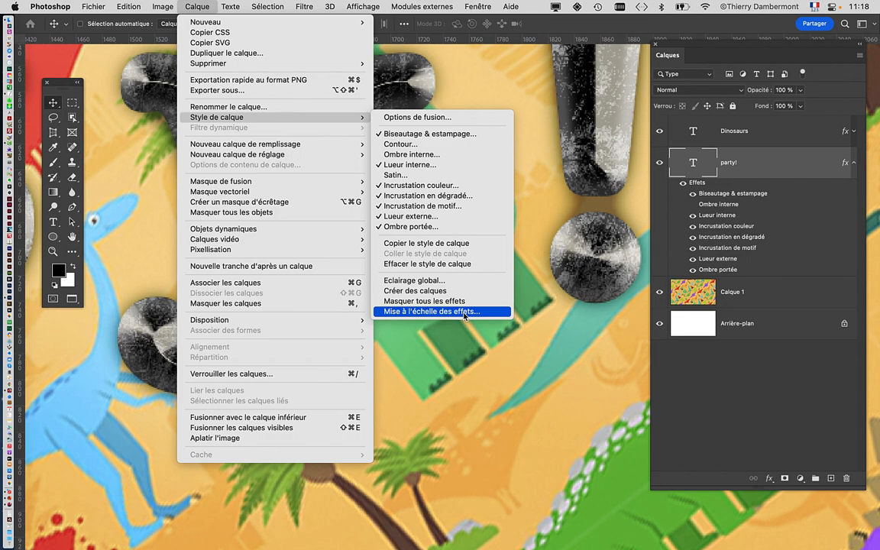
left_click(465, 313)
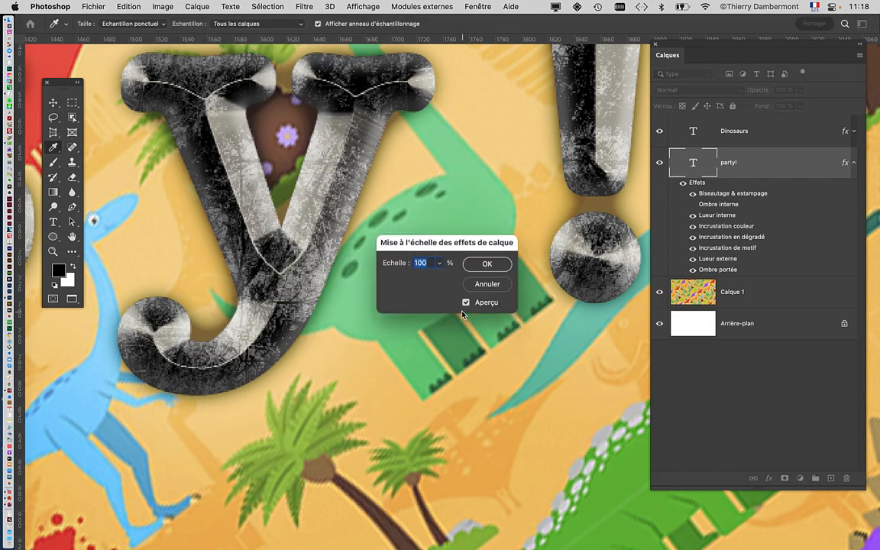
left_click_drag(547, 188, 548, 186)
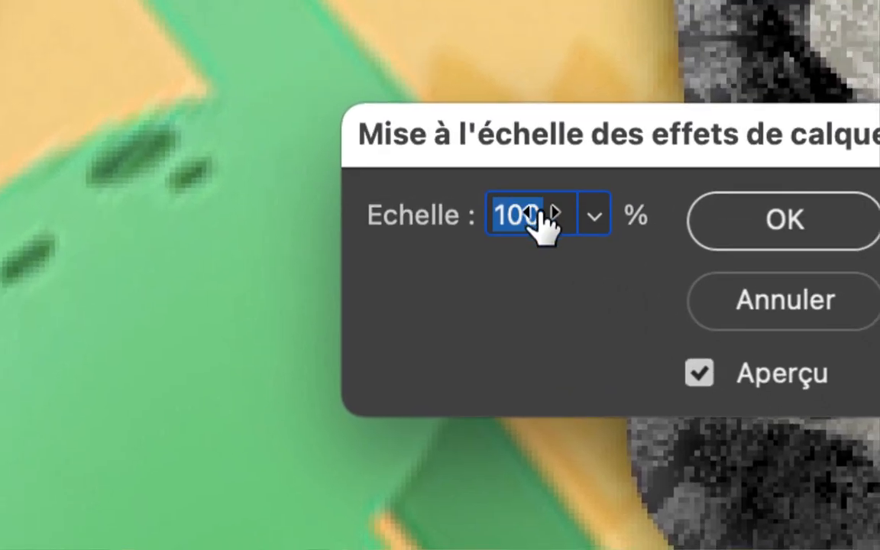
key("alt")
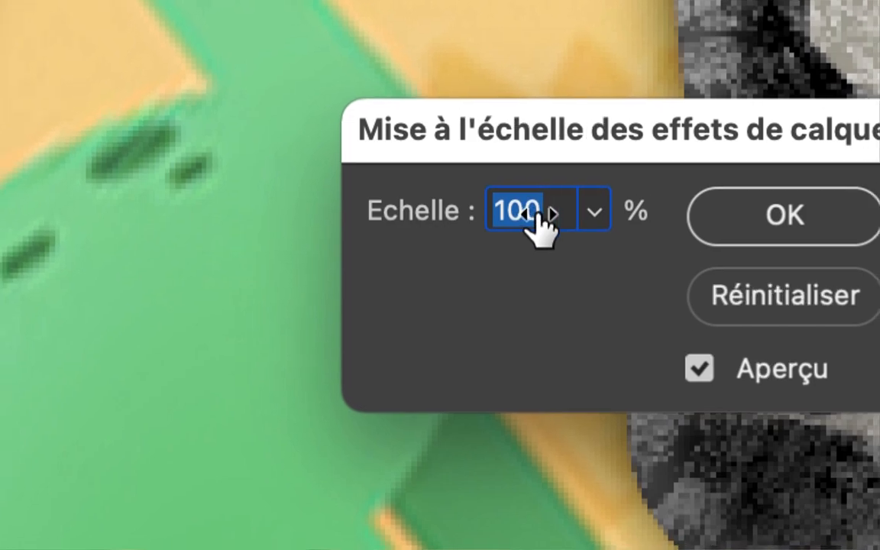
mouse_move(528, 208)
left_mouse_down()
mouse_move(520, 204)
mouse_move(537, 211)
mouse_move(510, 209)
mouse_move(529, 209)
left_mouse_up()
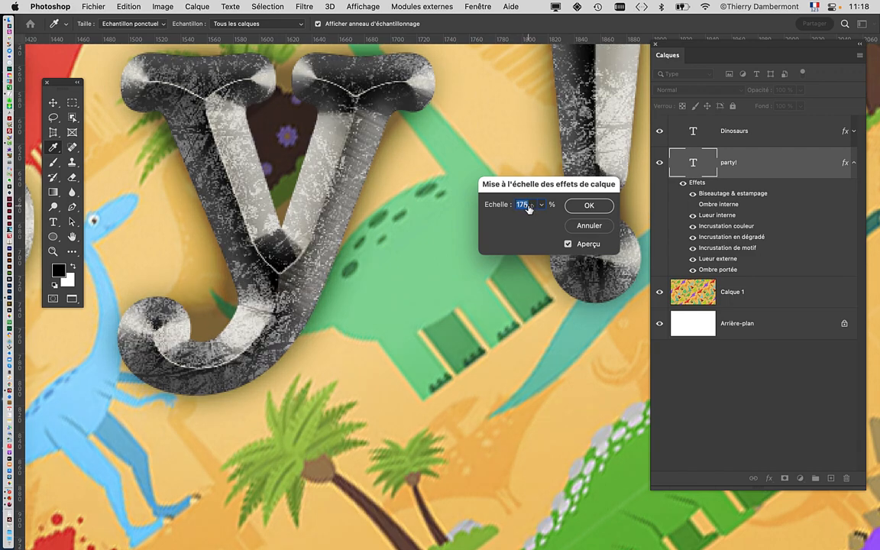
key("alt")
left_click(589, 205)
Set the party! layer's drop shadow to 71% opacity, 43 px size, 16 px distance and a 125° angle
scroll(497, 263, "down", 2)
scroll(497, 264, "down", 4)
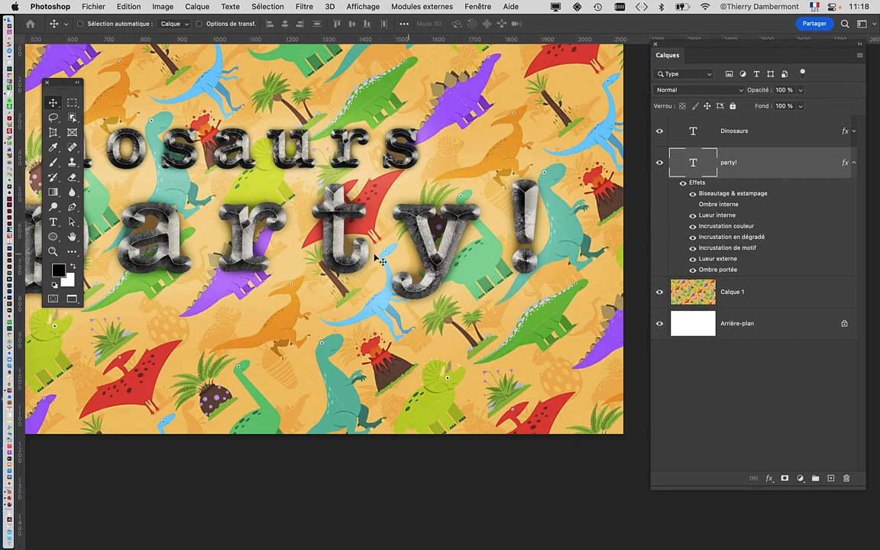
left_click_drag(382, 252, 529, 265)
scroll(257, 264, "up", 5)
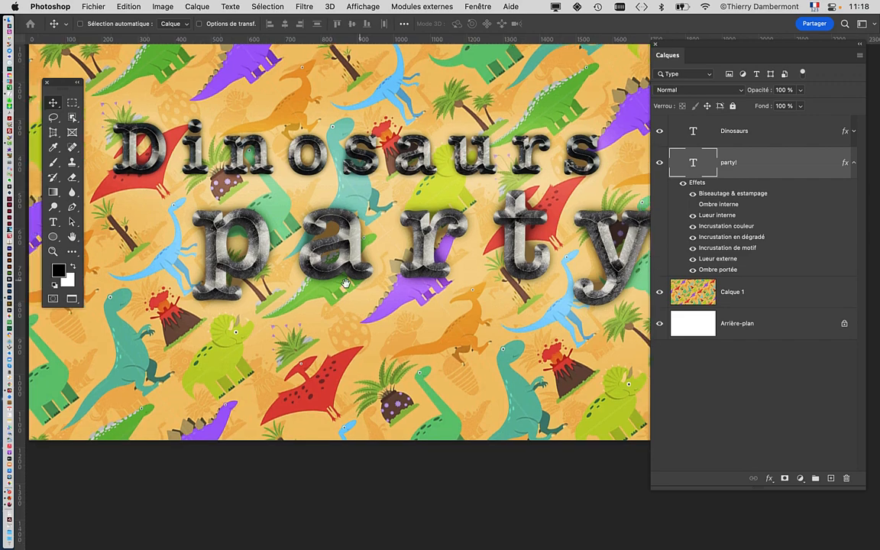
scroll(257, 263, "down", 1)
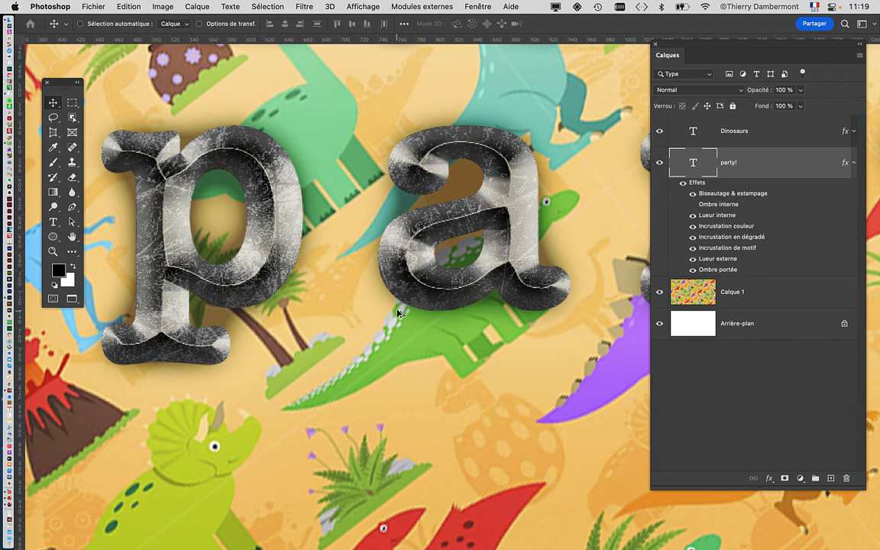
scroll(365, 267, "down", 2)
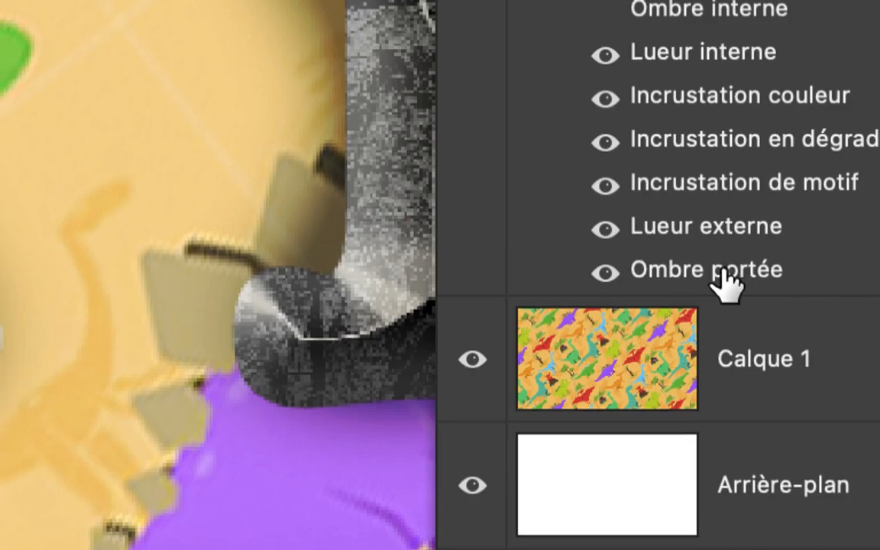
double_click(719, 276)
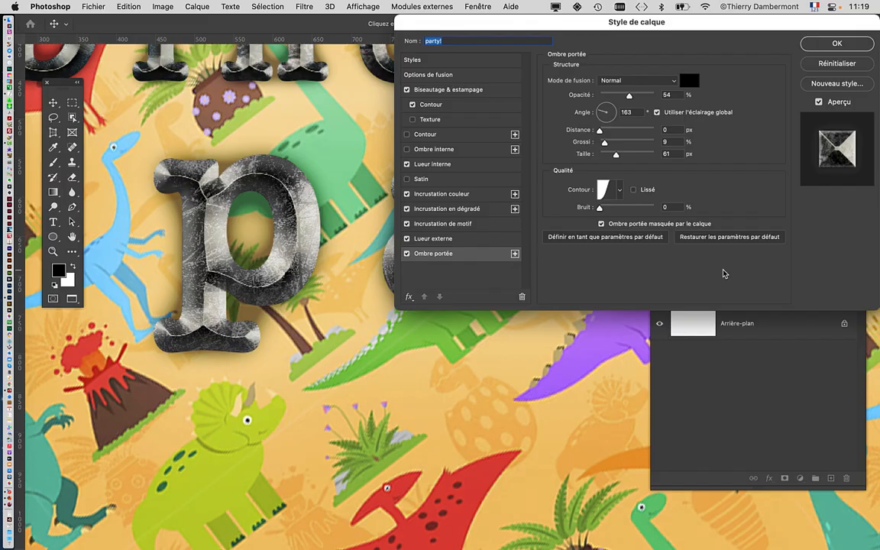
left_click_drag(629, 96, 639, 96)
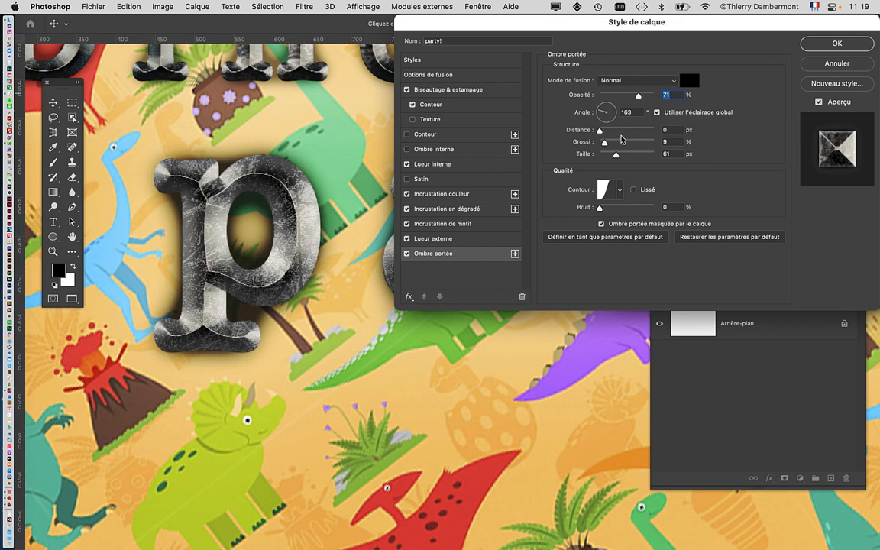
left_click_drag(616, 155, 609, 132)
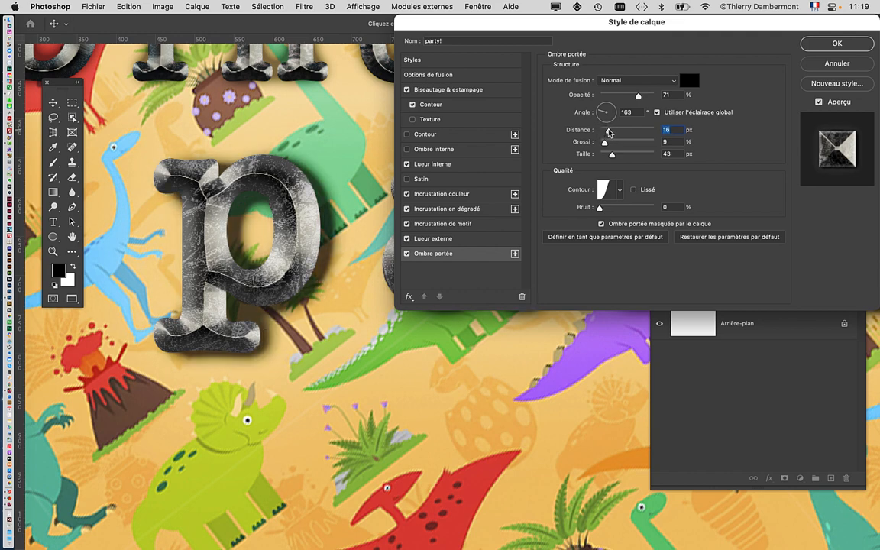
left_click(605, 109)
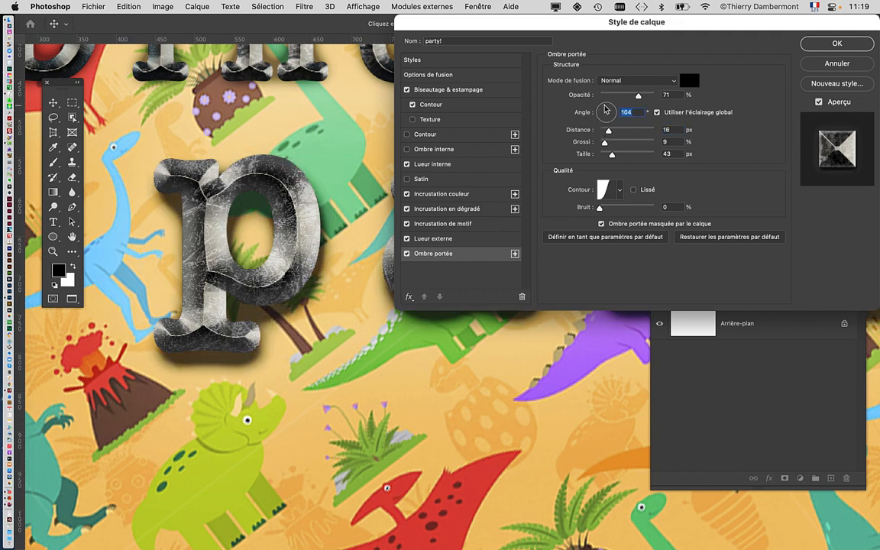
left_click(601, 104)
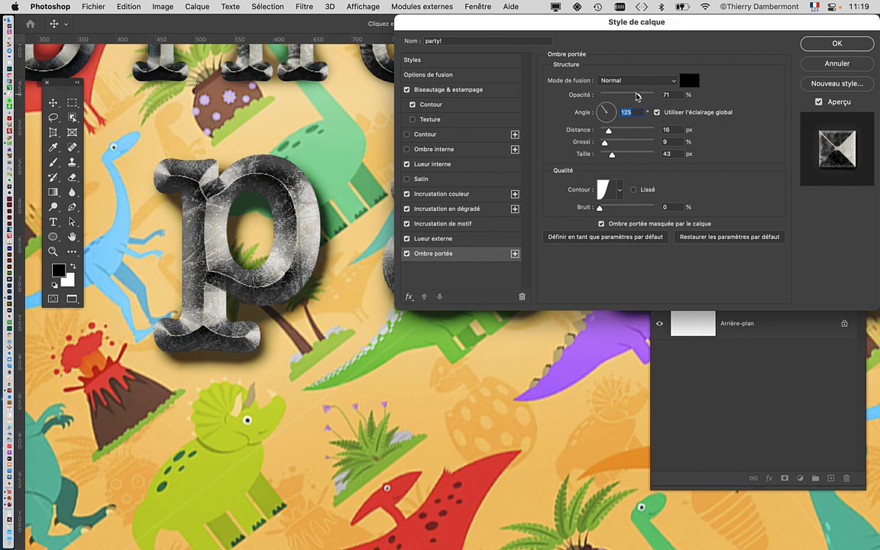
Soften the party! drop shadow with 45% opacity and a size of 29 px, and apply the layer style
left_click(631, 98)
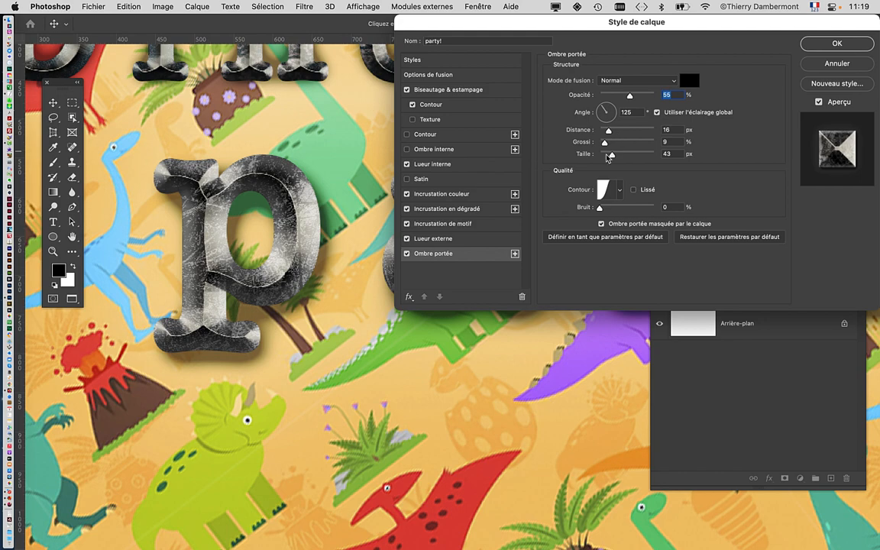
left_click_drag(612, 155, 607, 155)
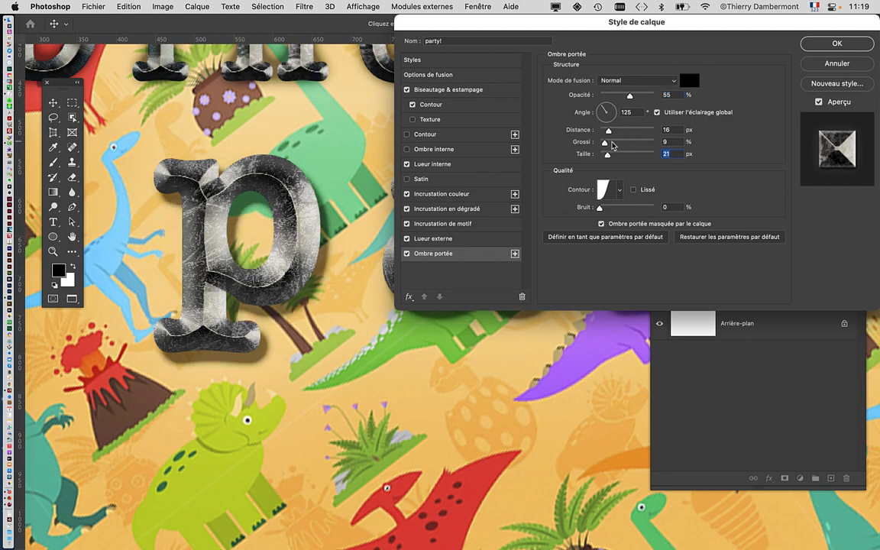
key("alt")
mouse_move(608, 159)
left_mouse_down()
mouse_move(597, 159)
mouse_move(611, 155)
left_mouse_up()
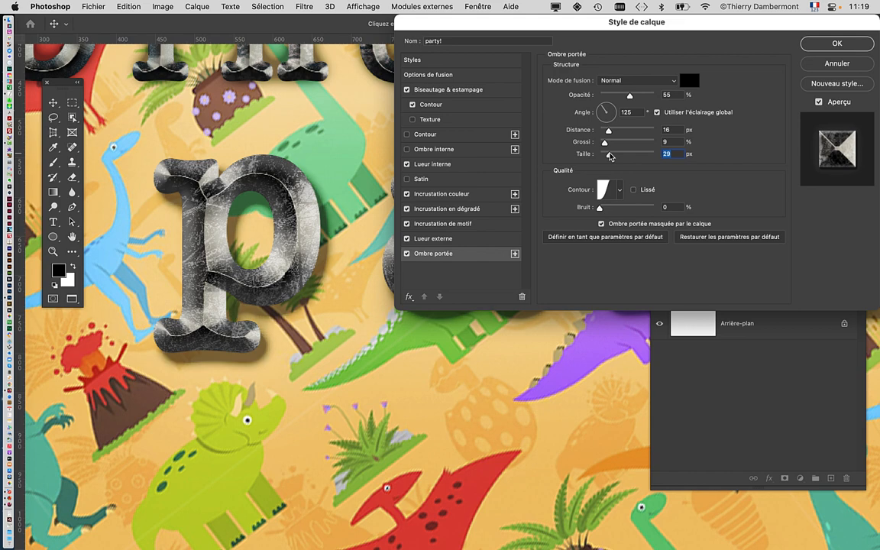
left_click_drag(630, 96, 625, 100)
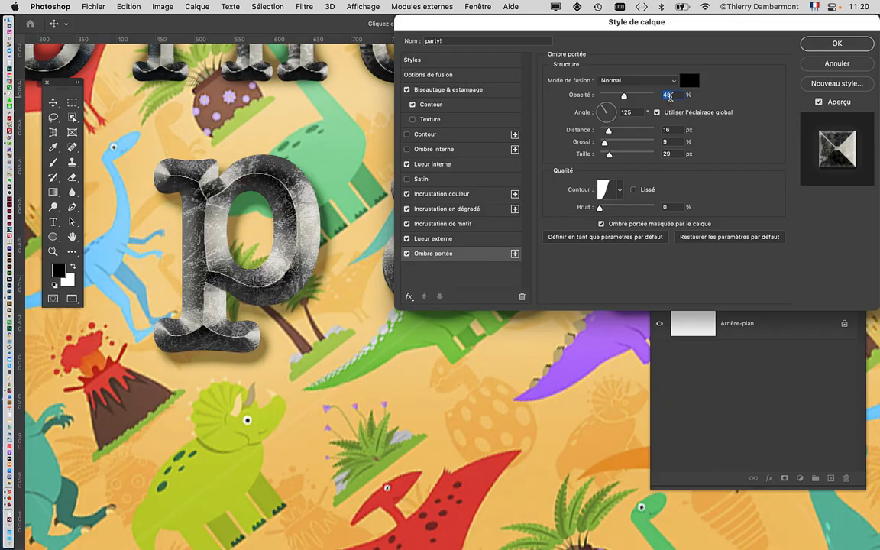
left_click(839, 45)
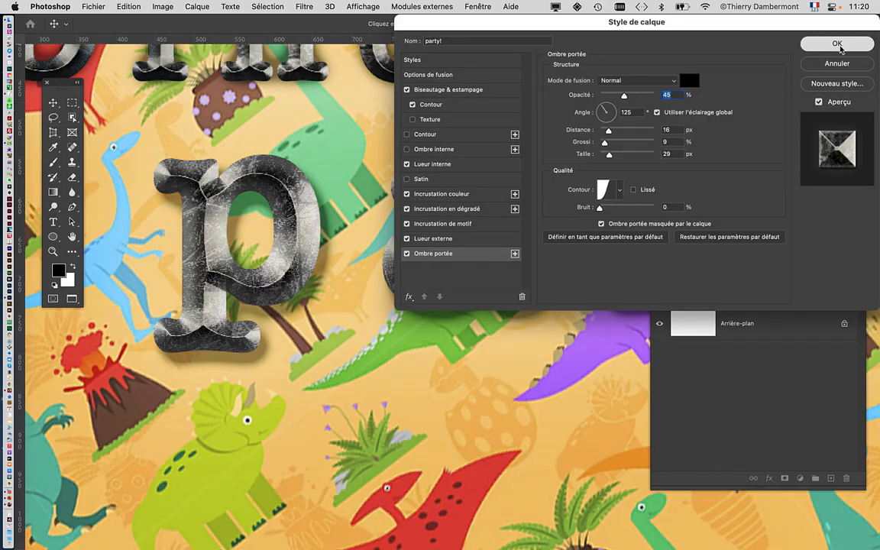
Set the distance of the party! layer's drop shadow to 11 px
scroll(533, 278, "down", 4)
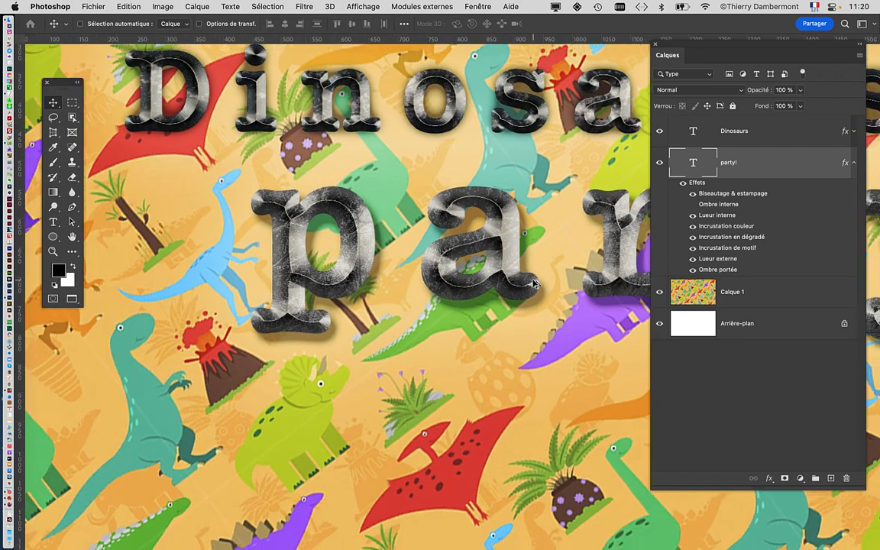
left_click_drag(509, 346, 389, 330)
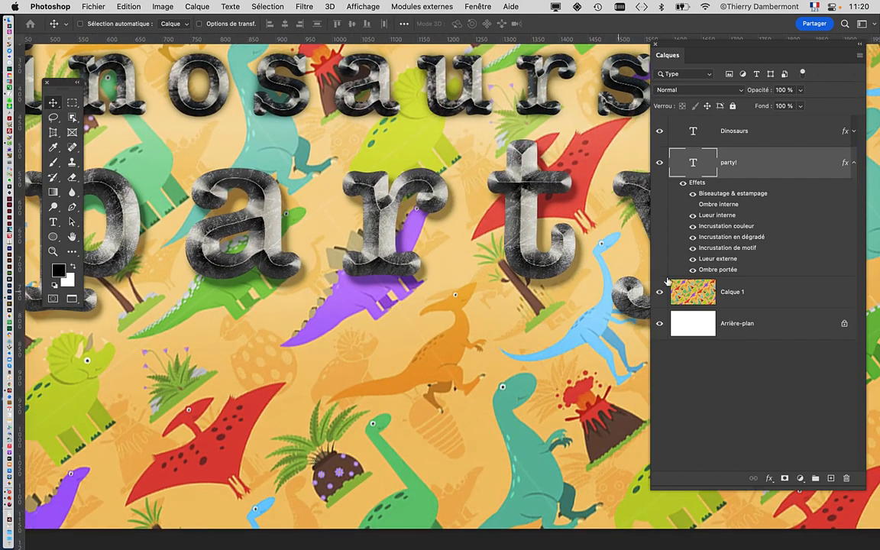
double_click(701, 269)
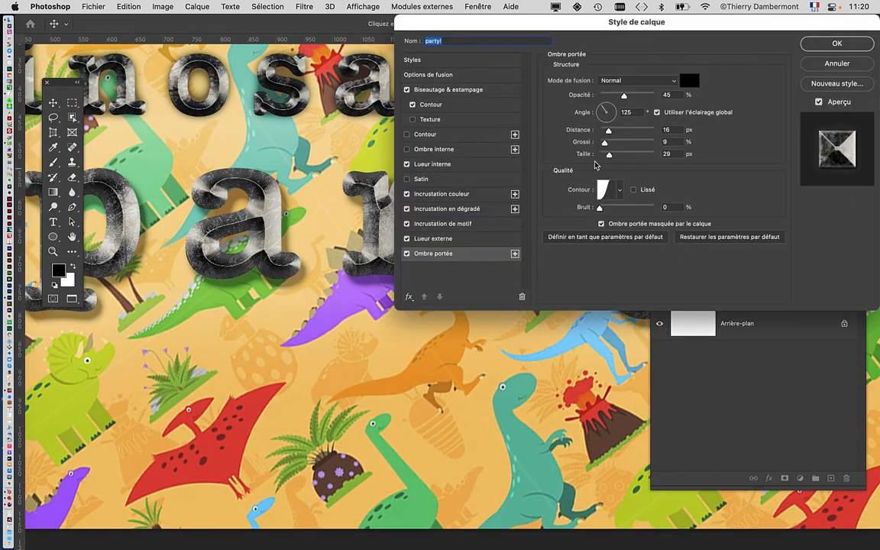
left_click_drag(608, 133, 606, 133)
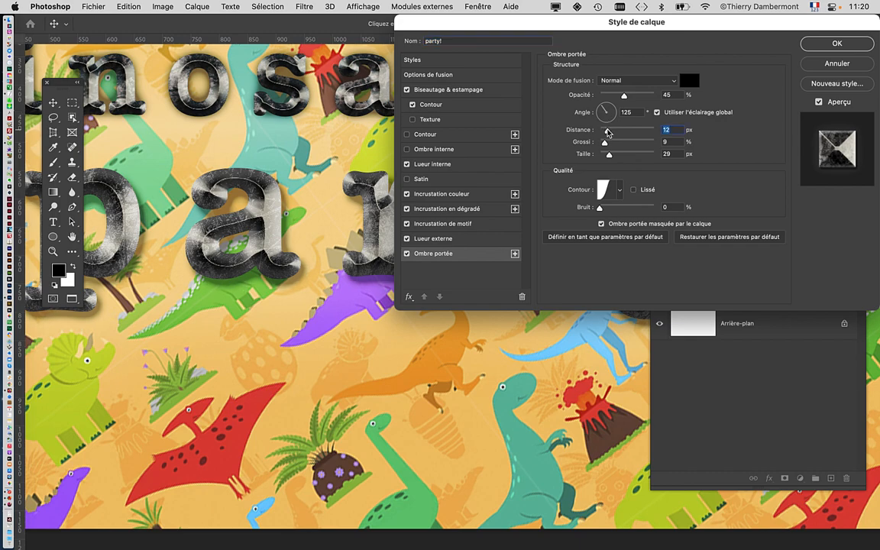
left_click(837, 44)
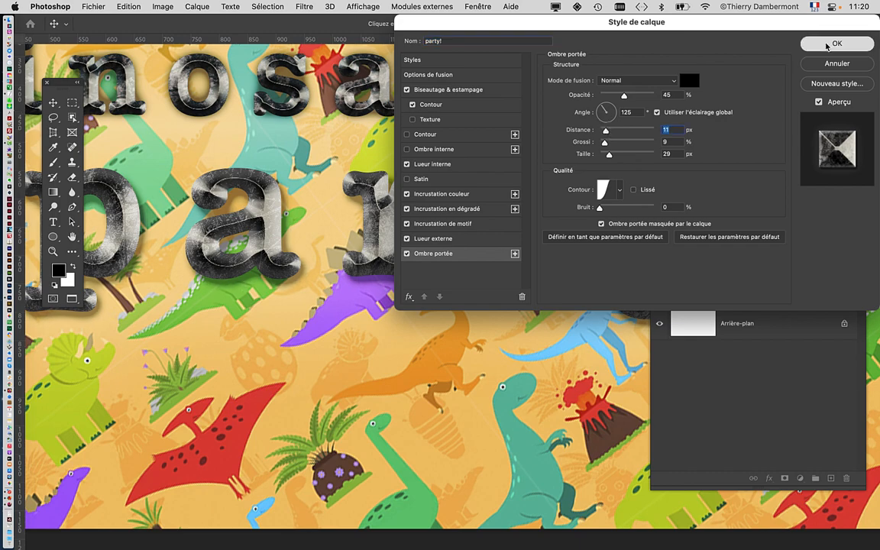
Save the party! layer's effects as a new reusable style named "metallic 2", also adding it to the current library
scroll(388, 277, "down", 3)
scroll(388, 277, "down", 2)
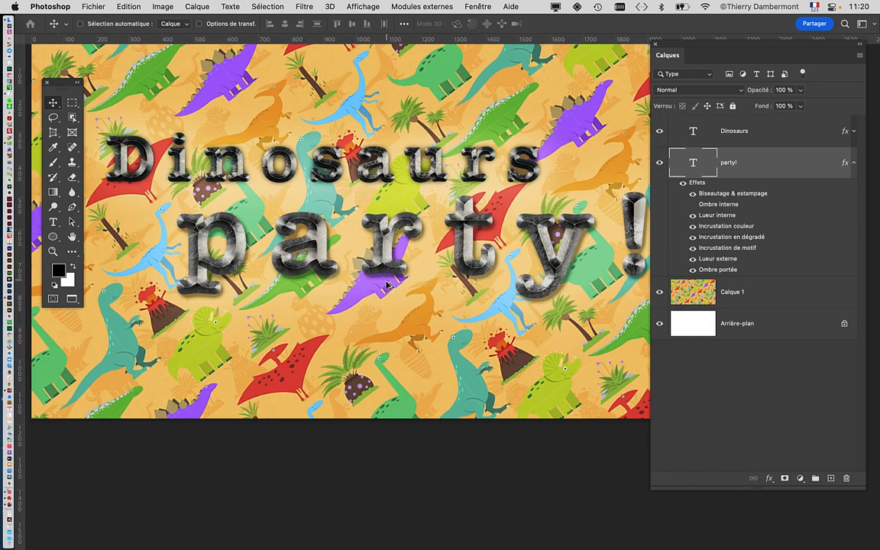
left_click_drag(379, 277, 212, 286)
scroll(518, 253, "up", 4)
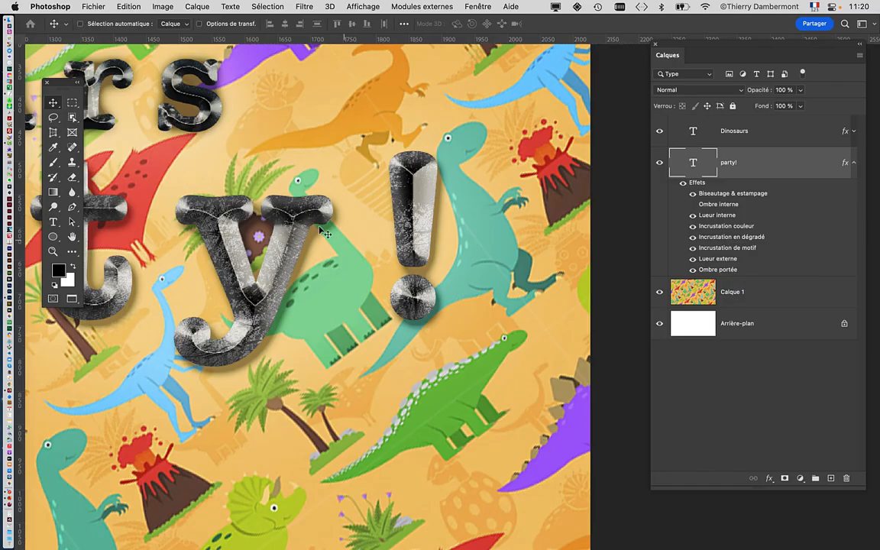
left_click(469, 6)
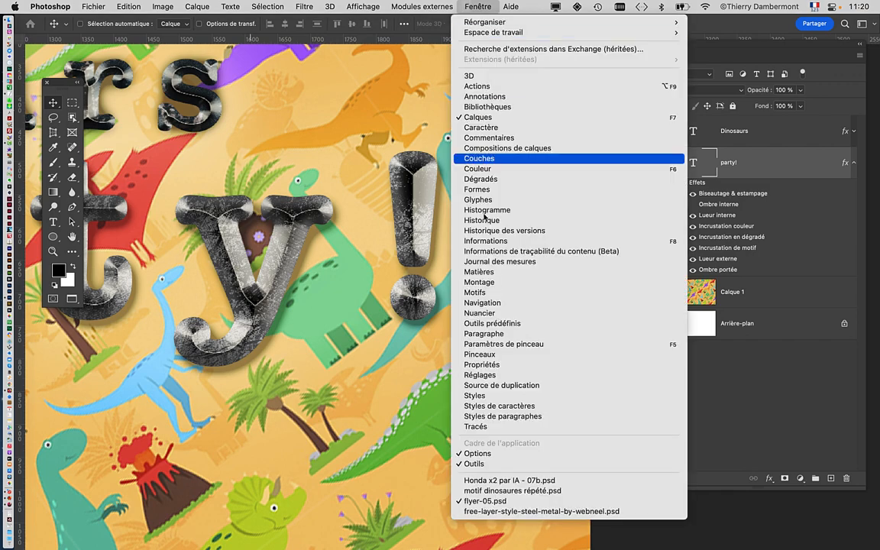
left_click(525, 395)
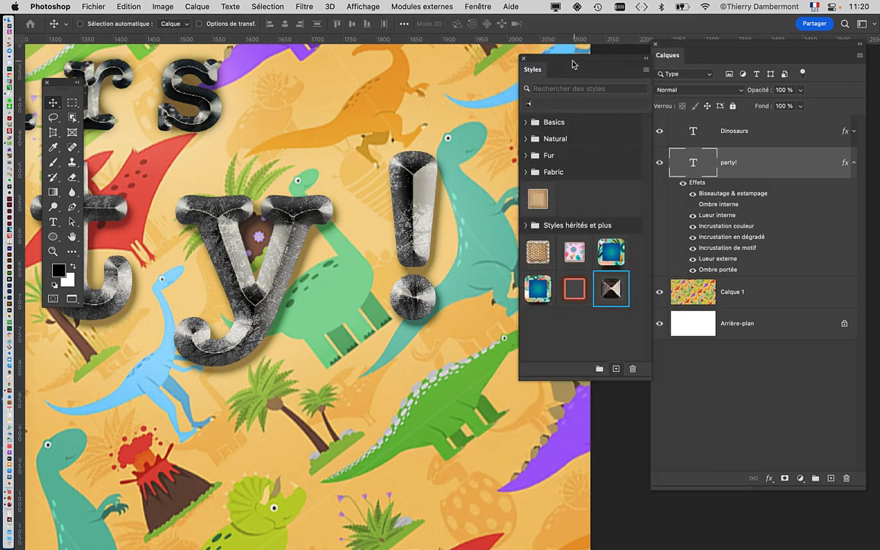
left_click_drag(572, 64, 524, 59)
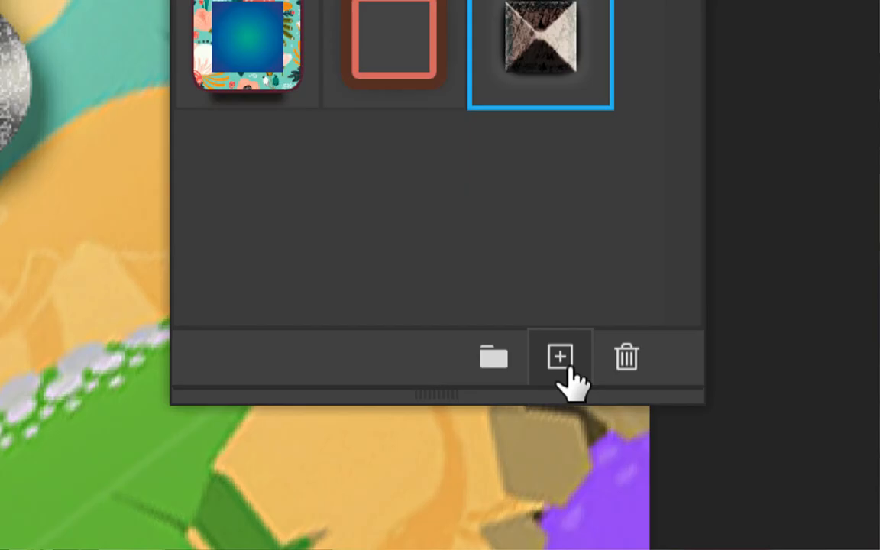
left_click(560, 357)
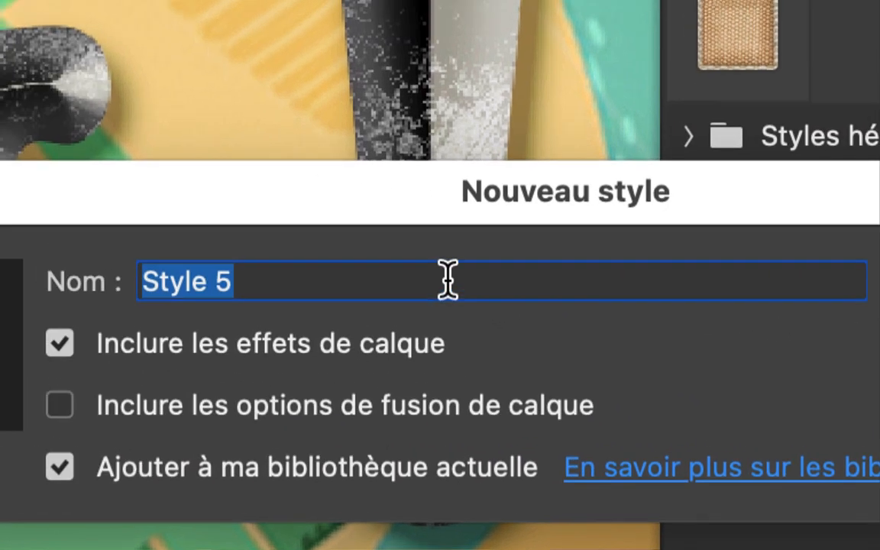
type("metallic 2")
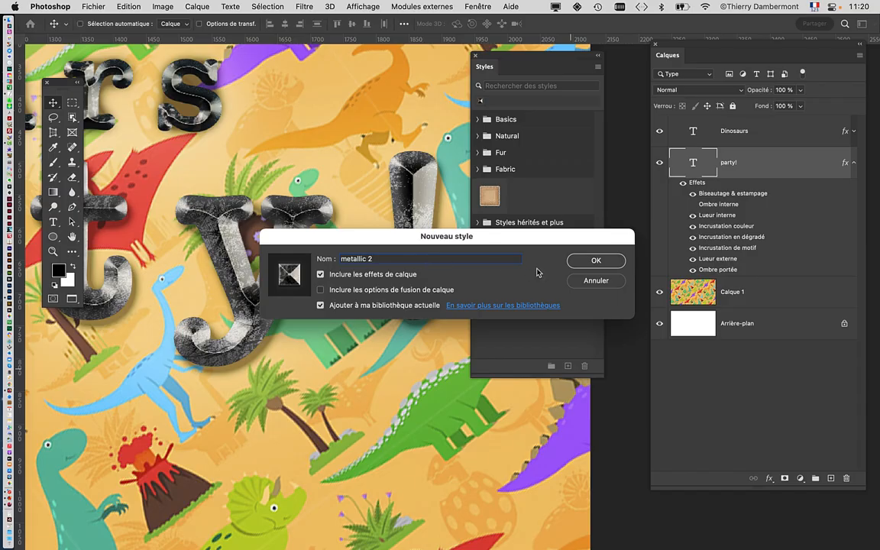
left_click(592, 259)
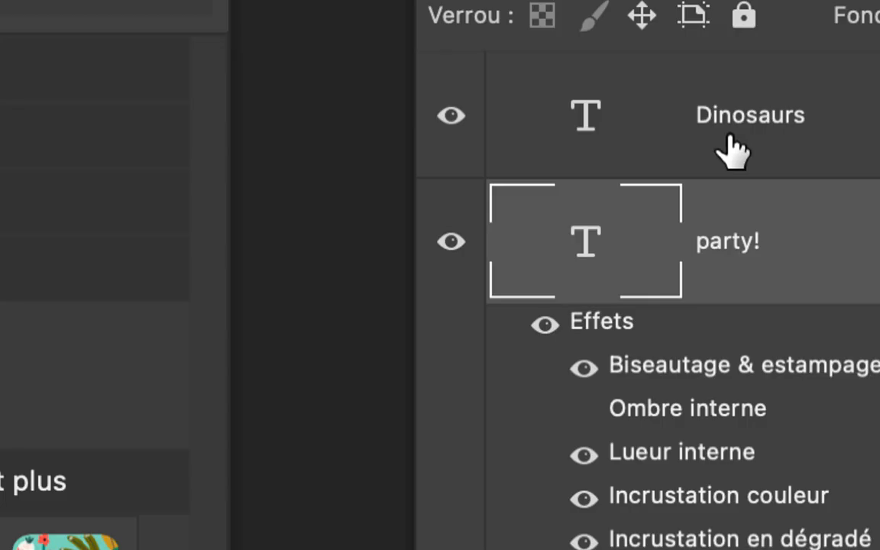
Apply the saved metallic 2 style to the Dinosaurs text layer
left_click(728, 138)
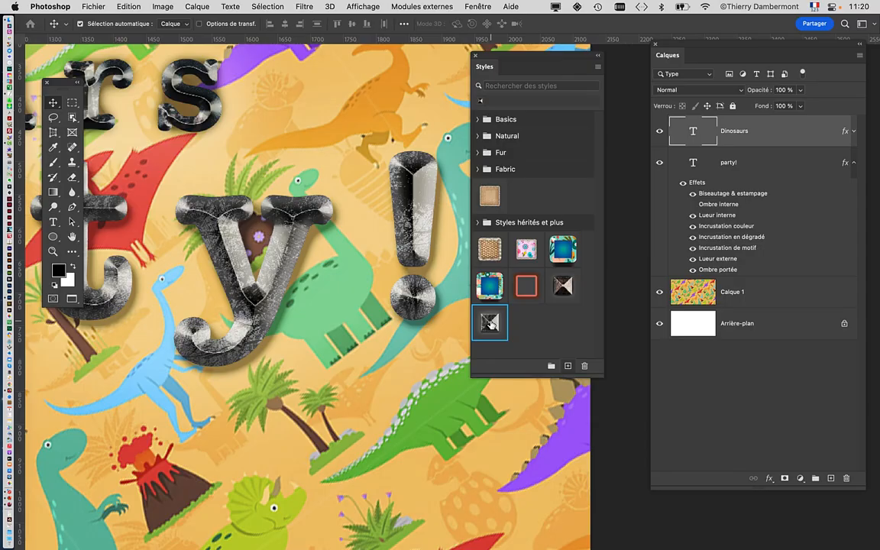
scroll(348, 249, "left", 4)
scroll(312, 205, "up", 4)
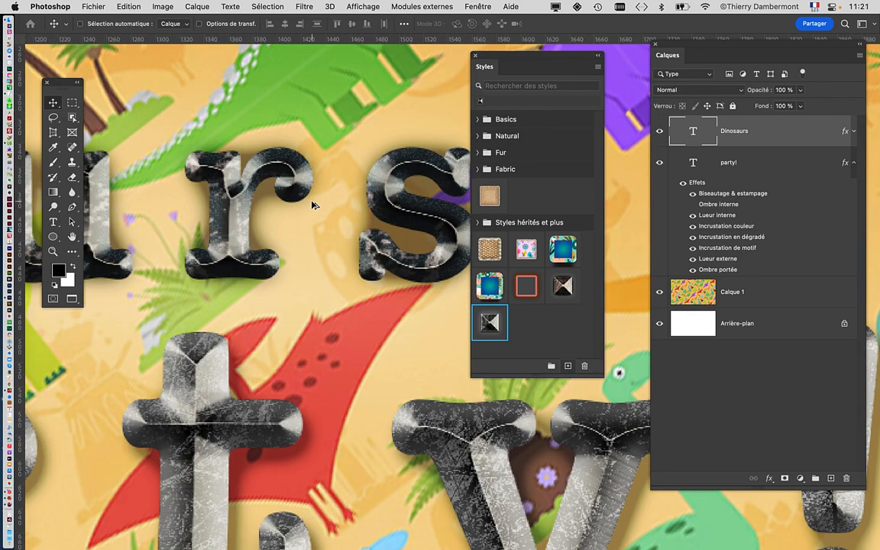
left_click(485, 322)
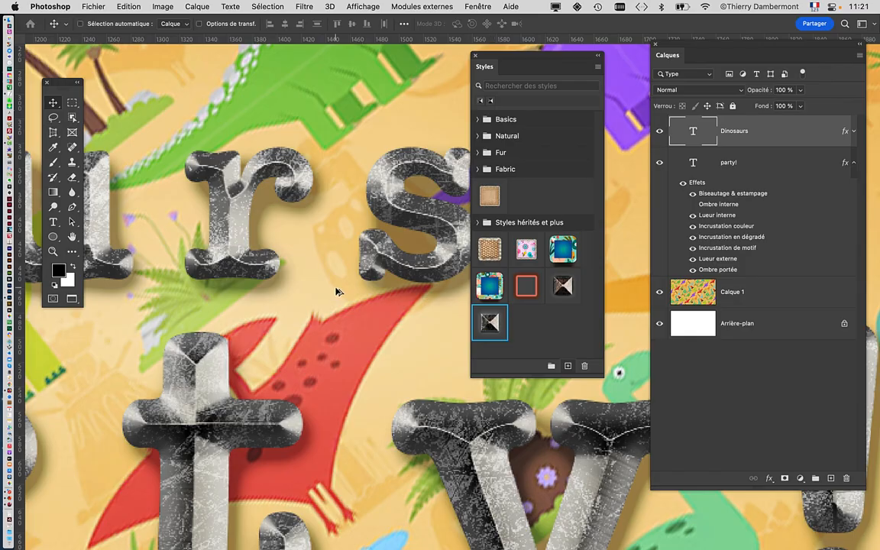
scroll(336, 291, "down", 6)
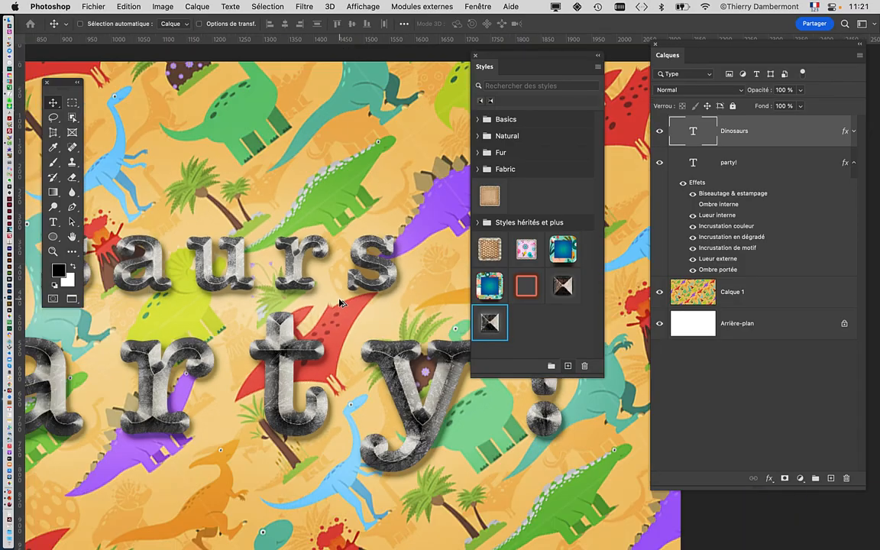
scroll(338, 304, "down", 3)
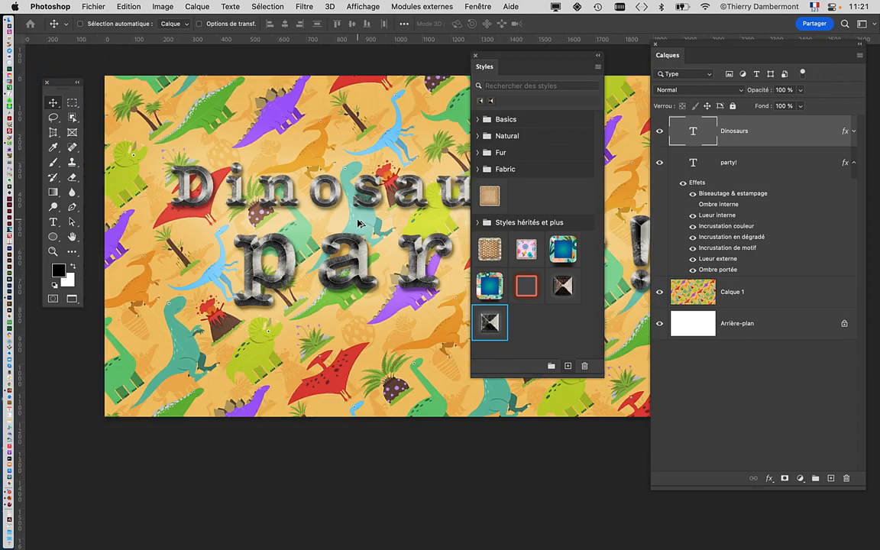
scroll(358, 223, "down", 1)
left_click_drag(352, 221, 296, 227)
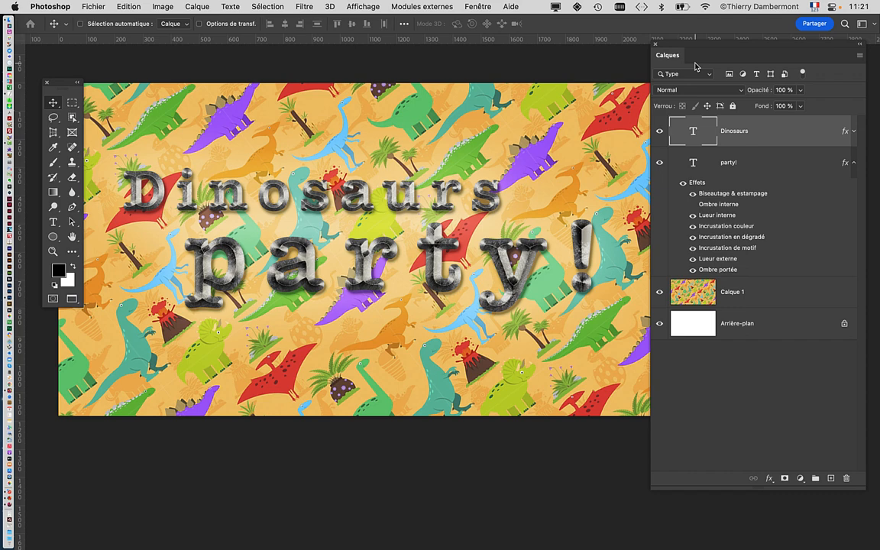
key("super+Tab")
key("super+Tab")
key("super+Tab")
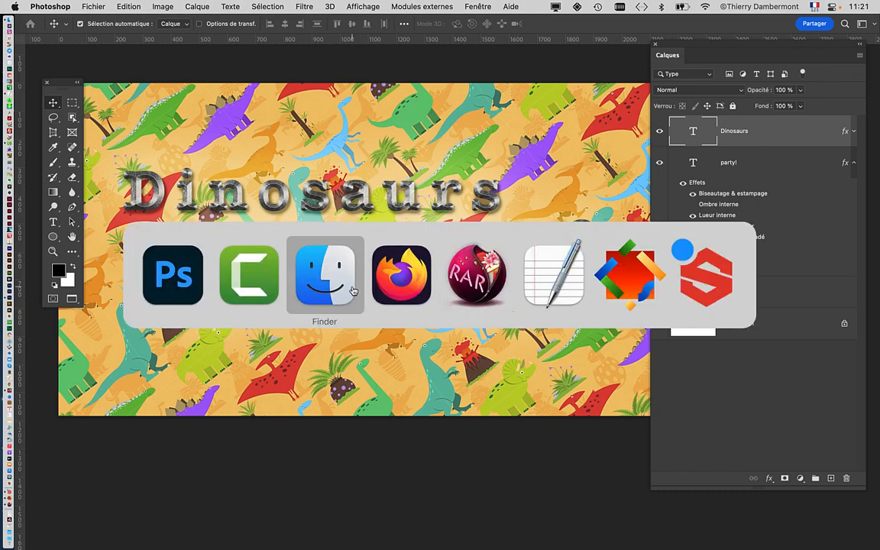
left_click(516, 455)
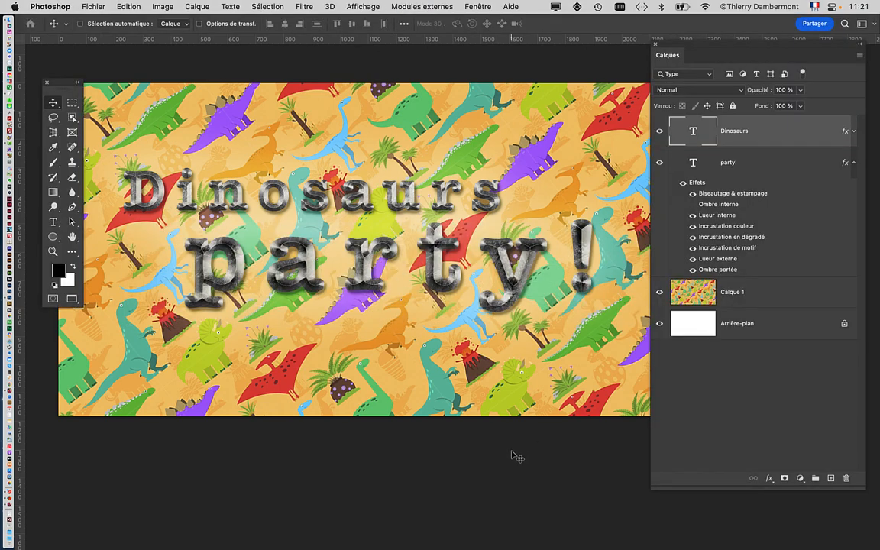
scroll(334, 195, "up", 5)
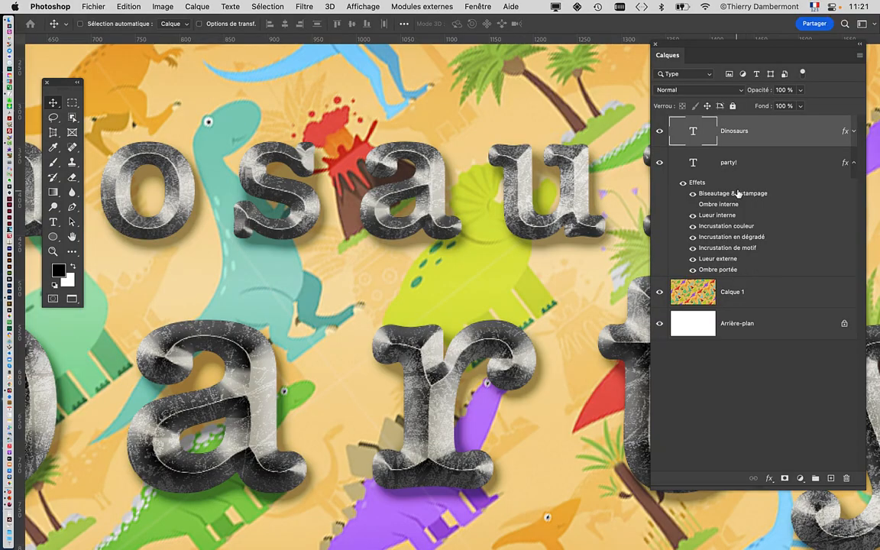
scroll(575, 254, "down", 5)
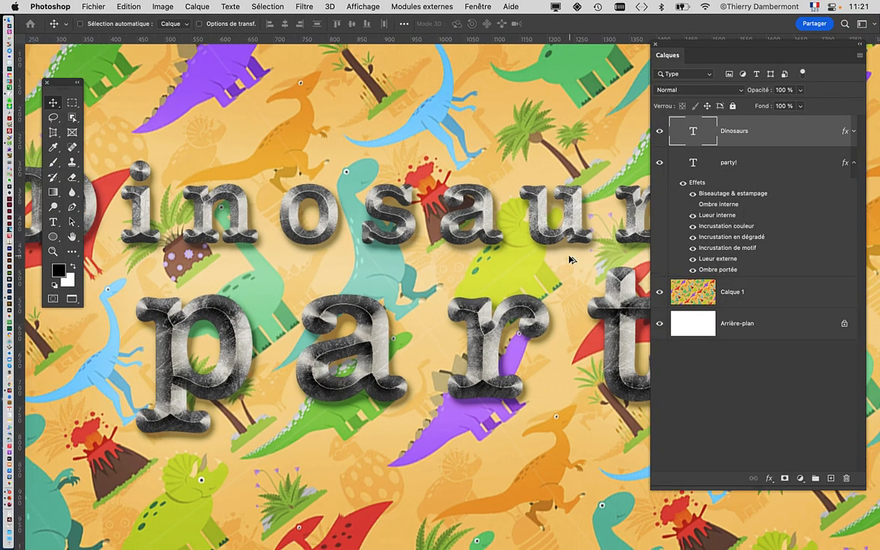
scroll(561, 263, "down", 4)
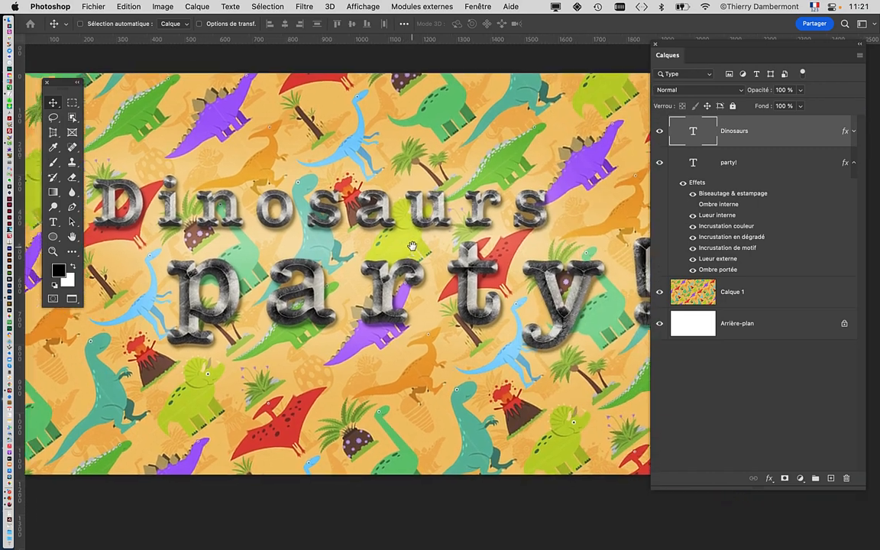
scroll(426, 252, "down", 2)
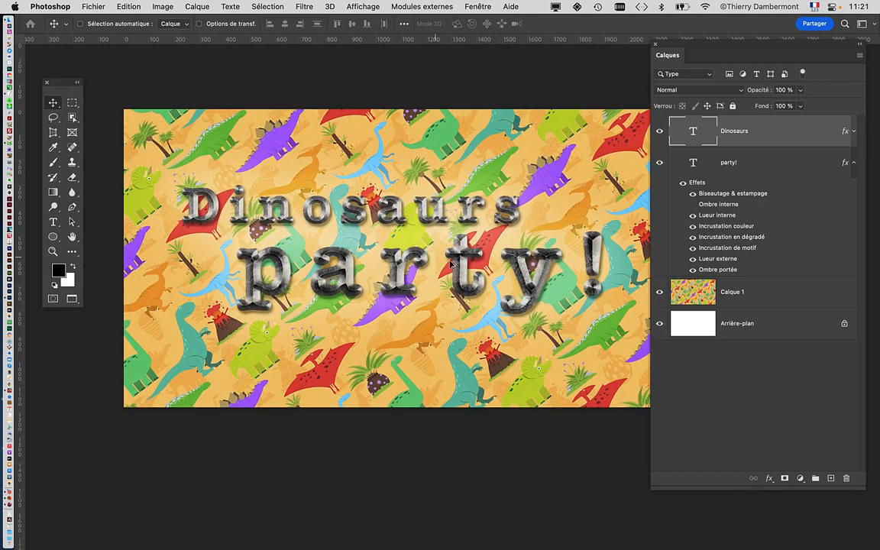